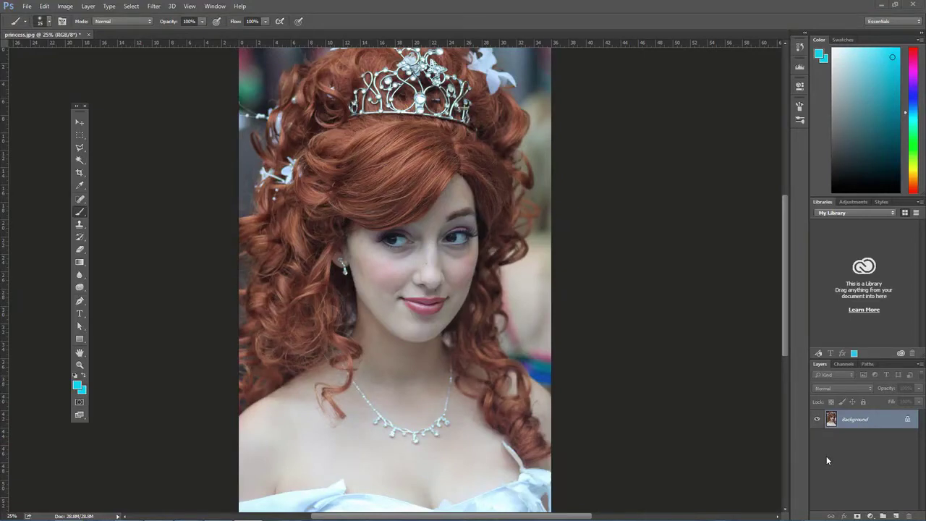
# Duplicate the Background onto Layer 1 and set its blend mode to Screen
pyautogui.hotkey('ctrl', 'j')
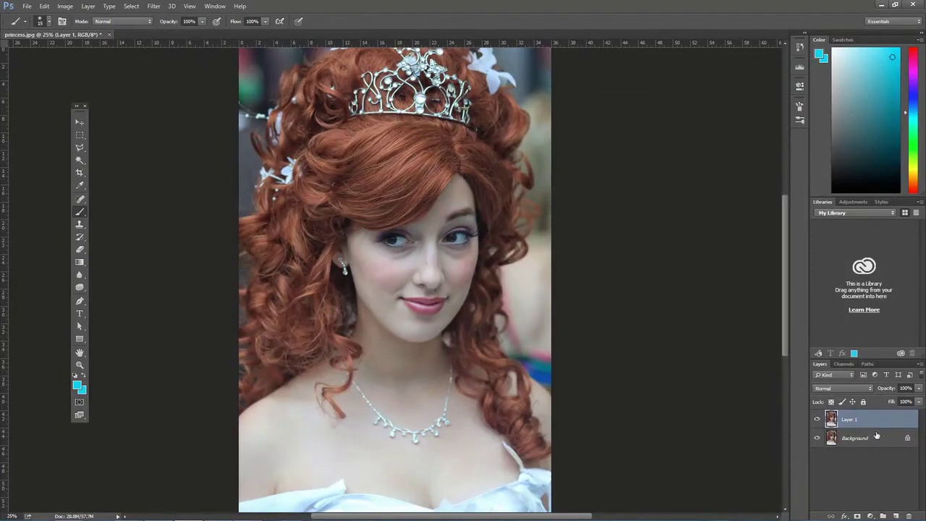
pyautogui.click(834, 388)
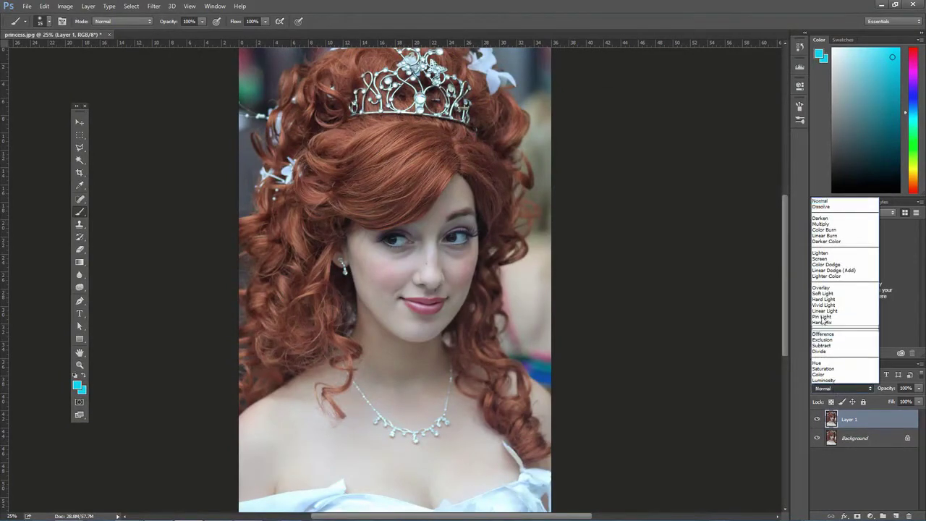
pyautogui.click(837, 258)
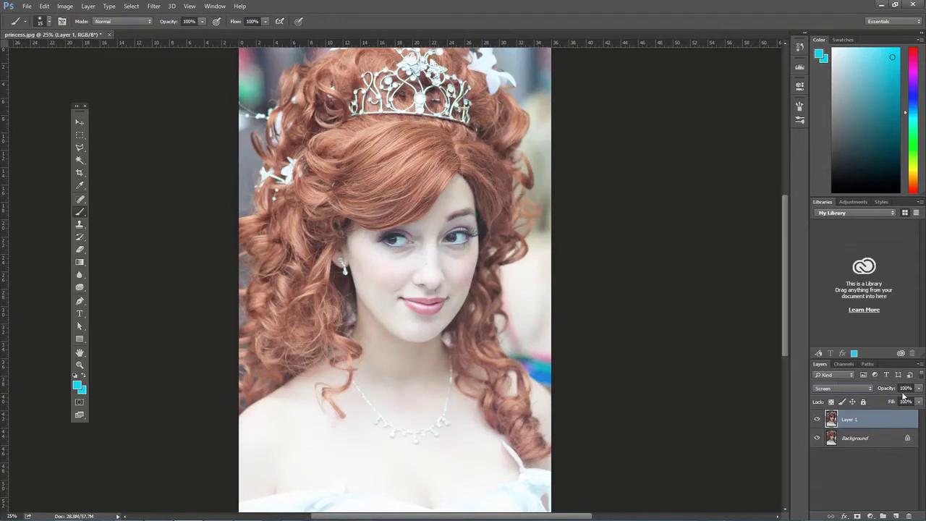
# Make short strokes over the left and right eye irises to brighten them
pyautogui.moveTo(402, 245); pyautogui.dragTo(402, 239)
pyautogui.moveTo(402, 237); pyautogui.dragTo(396, 237)
pyautogui.moveTo(455, 233); pyautogui.dragTo(456, 236)
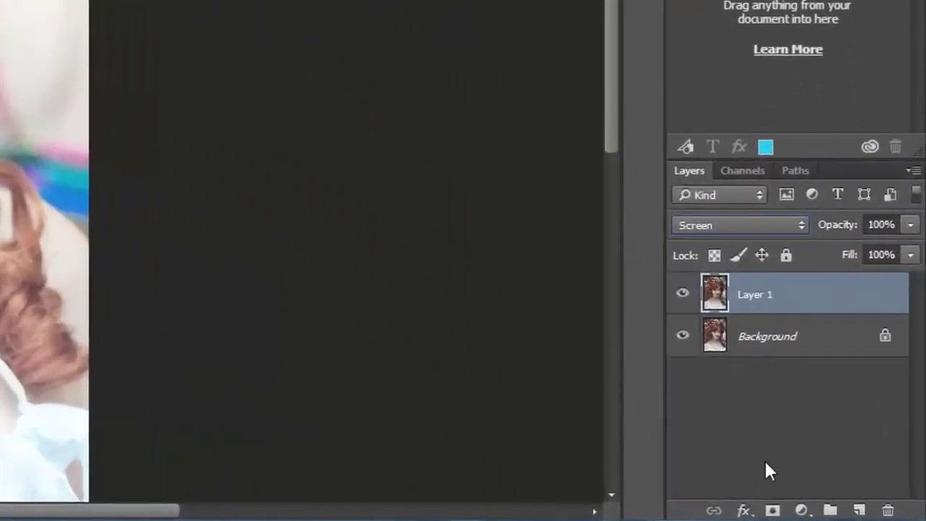
# Add a layer mask to Layer 1 and reset the colours to default black and white
pyautogui.click(772, 509)
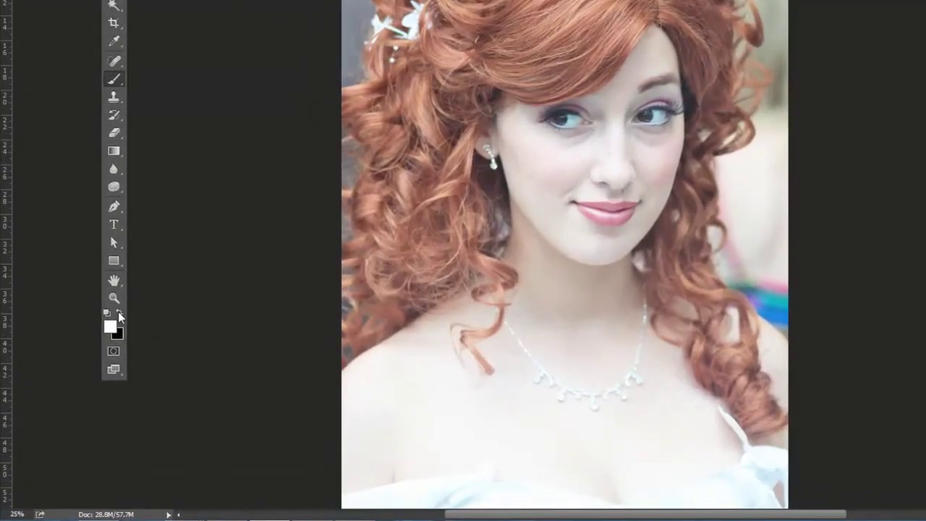
pyautogui.click(83, 375)
pyautogui.click(119, 313)
pyautogui.press('x')
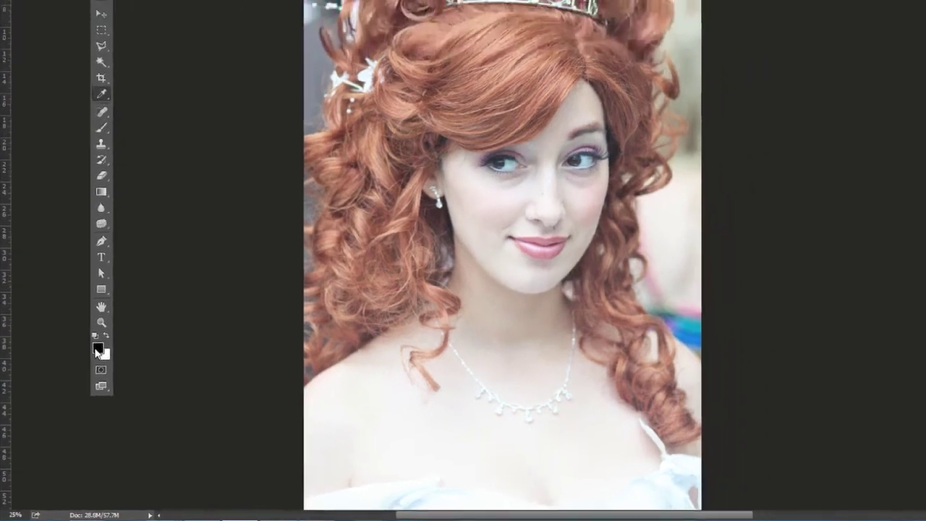
pyautogui.click(110, 329)
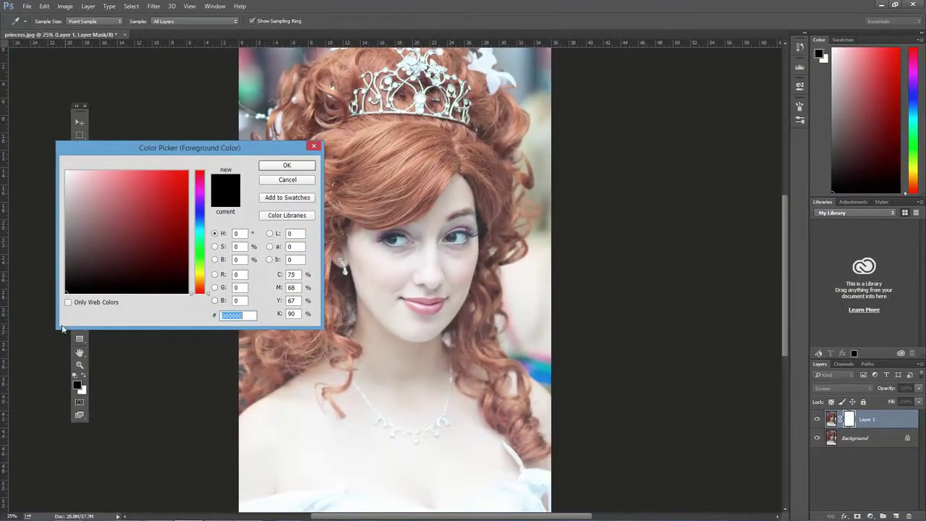
pyautogui.click(283, 181)
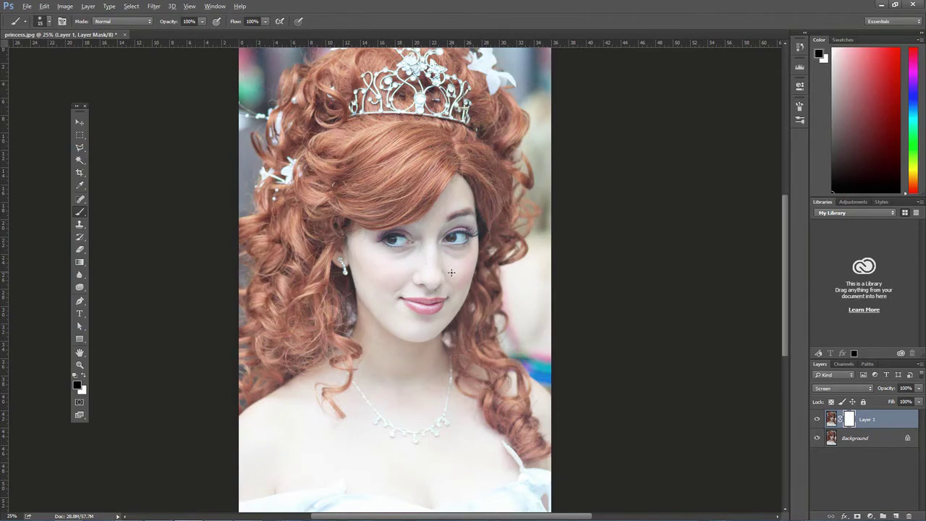
# Invert Layer 1's mask to black, then drag it to the trash
pyautogui.hotkey('ctrl', 'i')
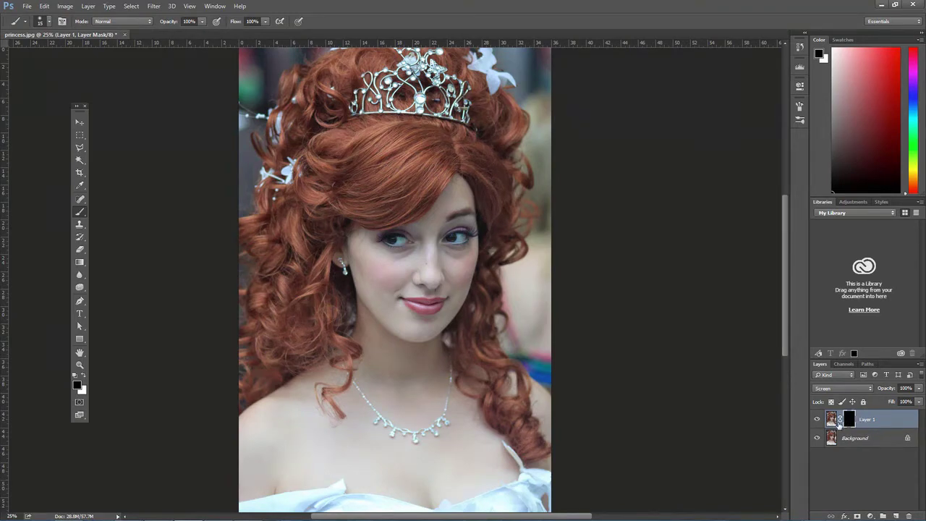
pyautogui.moveTo(849, 414); pyautogui.dragTo(910, 514)
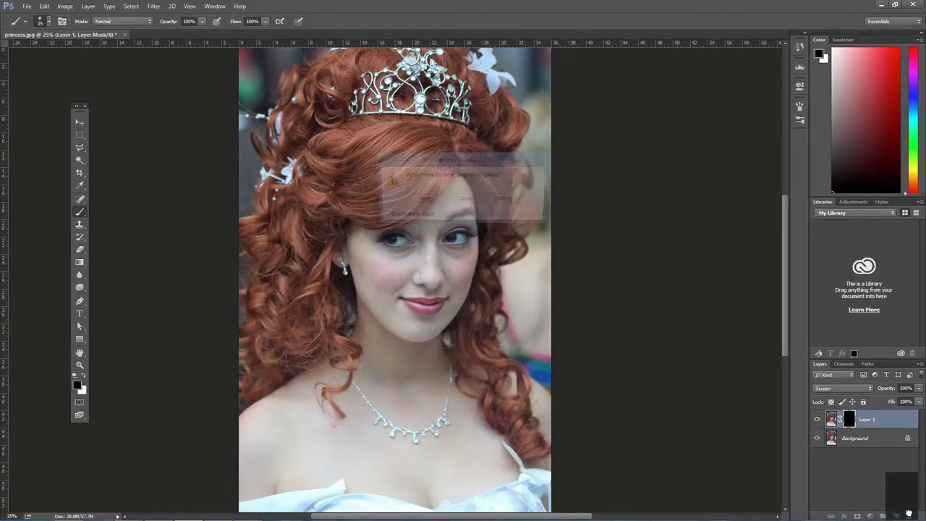
# Choose Delete in the prompt so the mask is removed without being applied
pyautogui.click(504, 201)
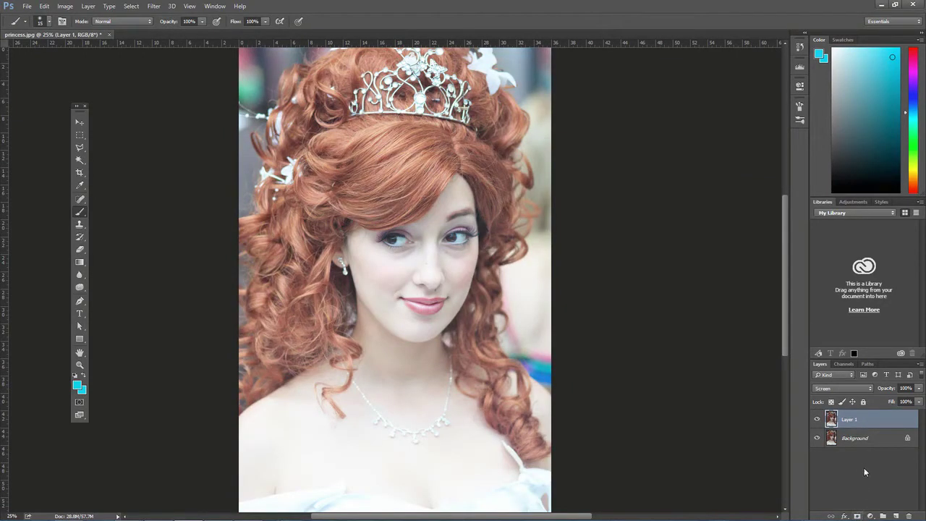
# Float and enlarge the Layers panel, then Alt-click Add Layer Mask to give Layer 1 a black mask
pyautogui.moveTo(819, 367); pyautogui.dragTo(588, 116)
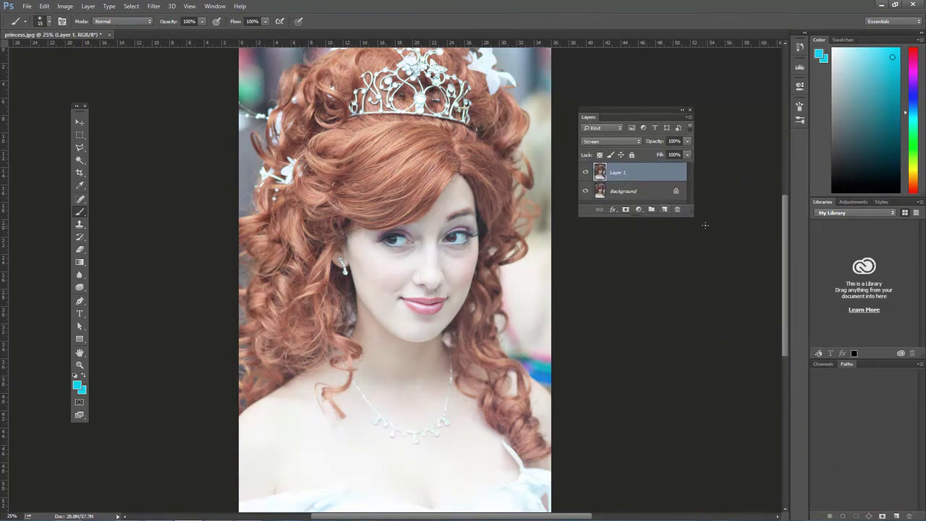
pyautogui.moveTo(692, 215); pyautogui.dragTo(699, 296)
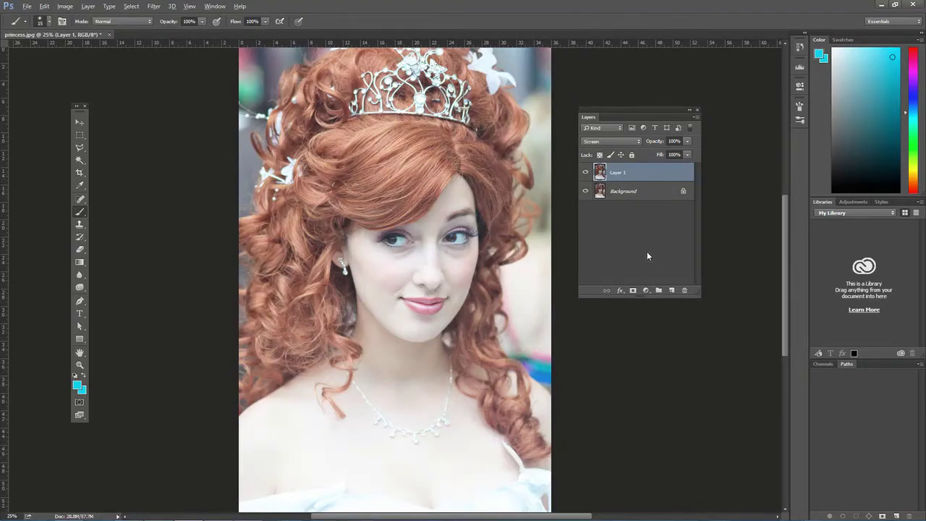
pyautogui.keyDown('alt'); pyautogui.click(632, 292); pyautogui.keyUp('alt')
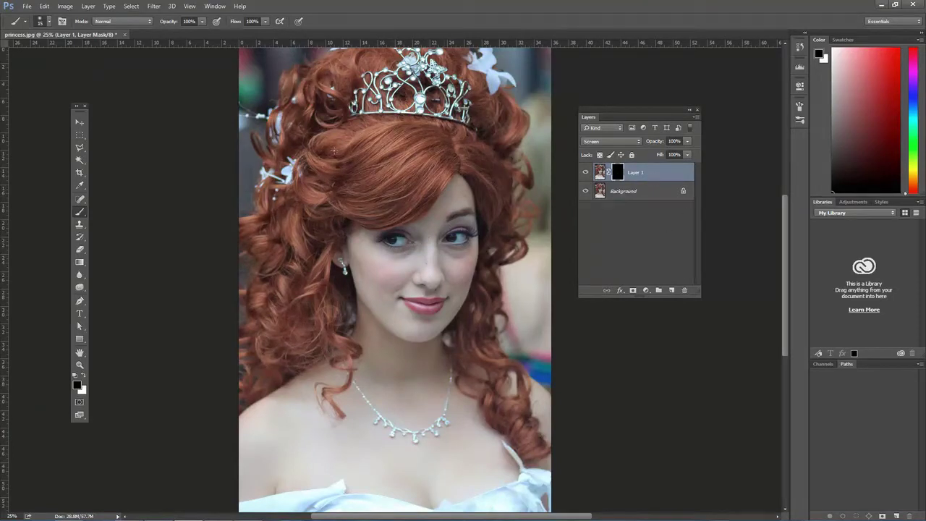
# Make white the foreground colour and pick the second, soft brush preset, enlarged to 200
pyautogui.click(84, 376)
pyautogui.click(49, 21)
pyautogui.click(35, 97)
pyautogui.moveTo(58, 52); pyautogui.dragTo(60, 52)
pyautogui.click(41, 22)
pyautogui.press(']')
pyautogui.press(']')
pyautogui.press(']')
pyautogui.press(']')
pyautogui.press(']')
pyautogui.press(']')
pyautogui.press(']')
pyautogui.press(']')
# Paint a trial white stroke over the left eye, undo it, and zoom in on the face
pyautogui.click(397, 242)
pyautogui.hotkey('ctrl', 'z')
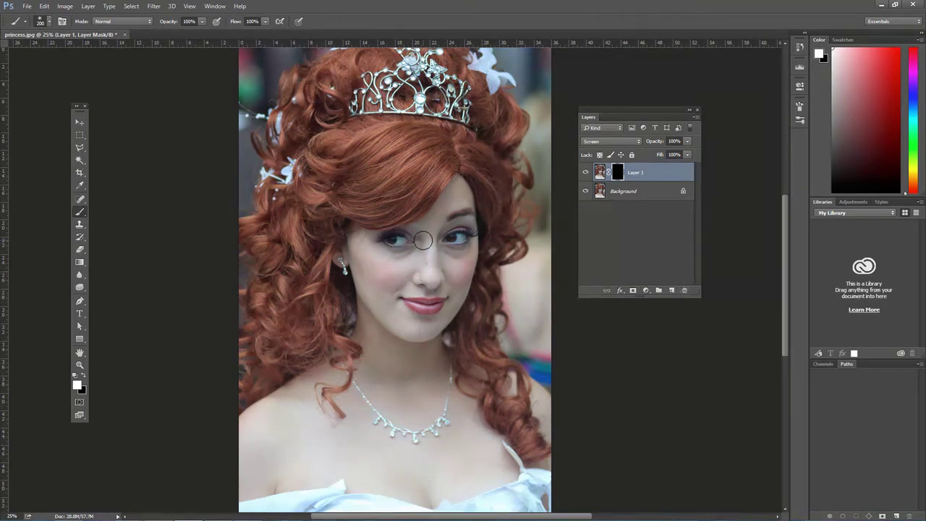
pyautogui.hotkey('ctrl', '+')
pyautogui.hotkey('ctrl', '+')
pyautogui.hotkey('ctrl', '+')
pyautogui.hotkey('ctrl', '+')
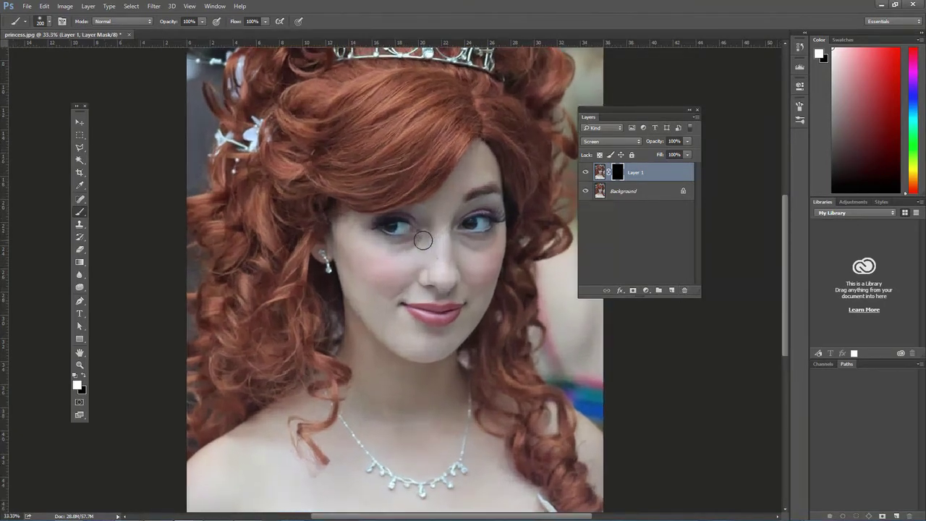
# Shrink the brush and paint white on Layer 1's mask over the left eye's white
pyautogui.scroll(6, 422, 239)
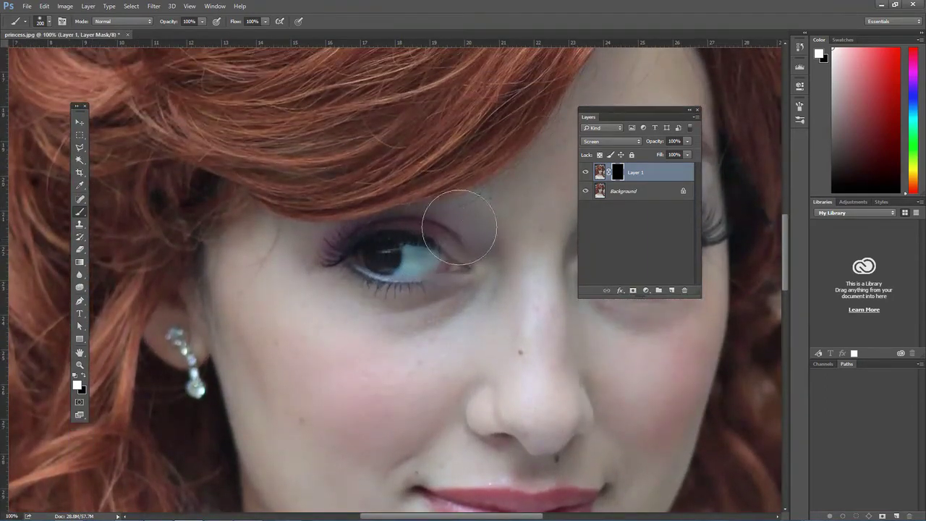
pyautogui.scroll(1, 466, 198)
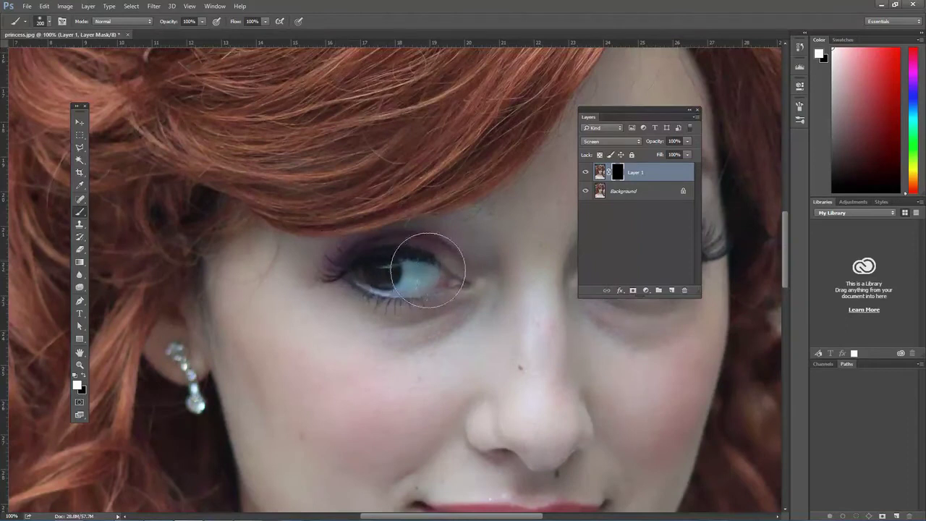
pyautogui.press('[')
pyautogui.press('[')
pyautogui.press('[')
pyautogui.press('[')
pyautogui.press('[')
pyautogui.press('[')
pyautogui.press('[')
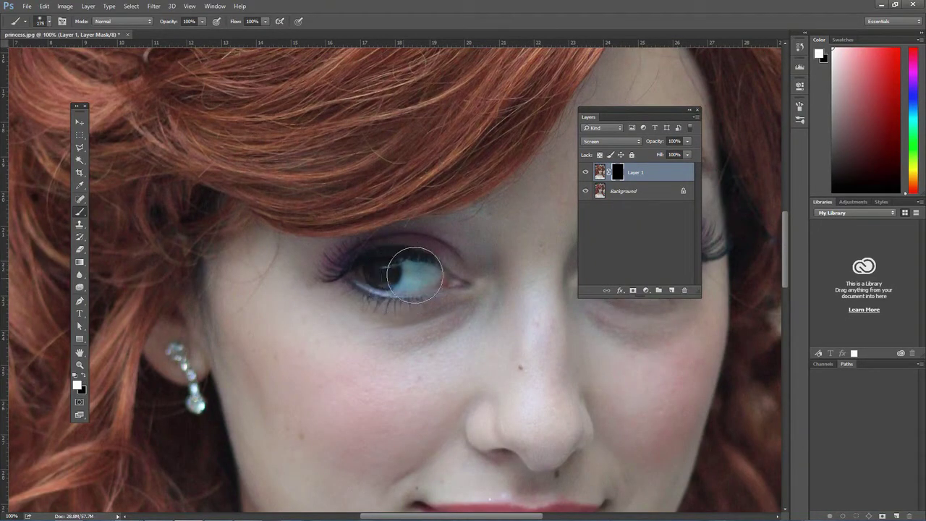
pyautogui.press('[')
pyautogui.press('[')
pyautogui.press('[')
pyautogui.moveTo(409, 262)
pyautogui.mouseDown()
pyautogui.moveTo(439, 273)
pyautogui.moveTo(427, 286)
pyautogui.moveTo(398, 290)
pyautogui.moveTo(435, 274)
pyautogui.moveTo(416, 270)
pyautogui.moveTo(405, 284)
pyautogui.moveTo(414, 274)
pyautogui.moveTo(408, 283)
pyautogui.moveTo(430, 281)
pyautogui.moveTo(420, 275)
pyautogui.mouseUp()
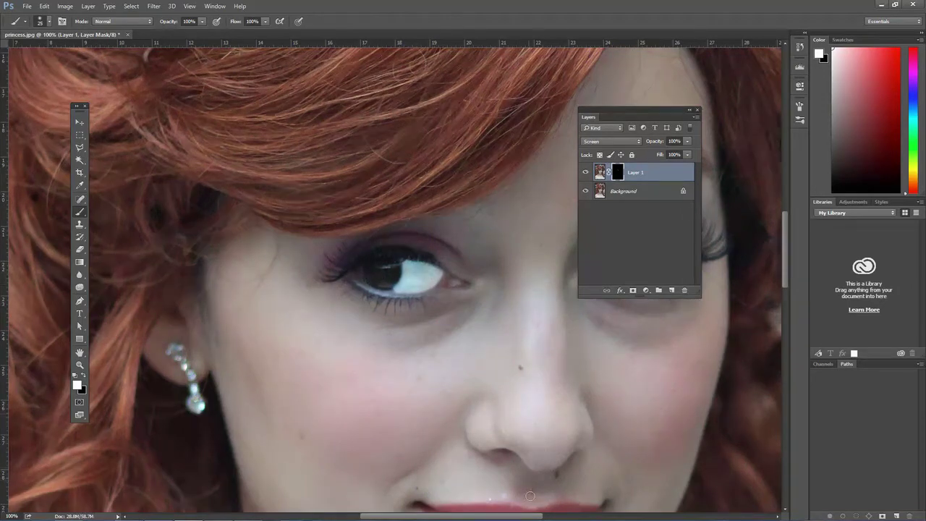
pyautogui.moveTo(526, 516); pyautogui.dragTo(591, 516)
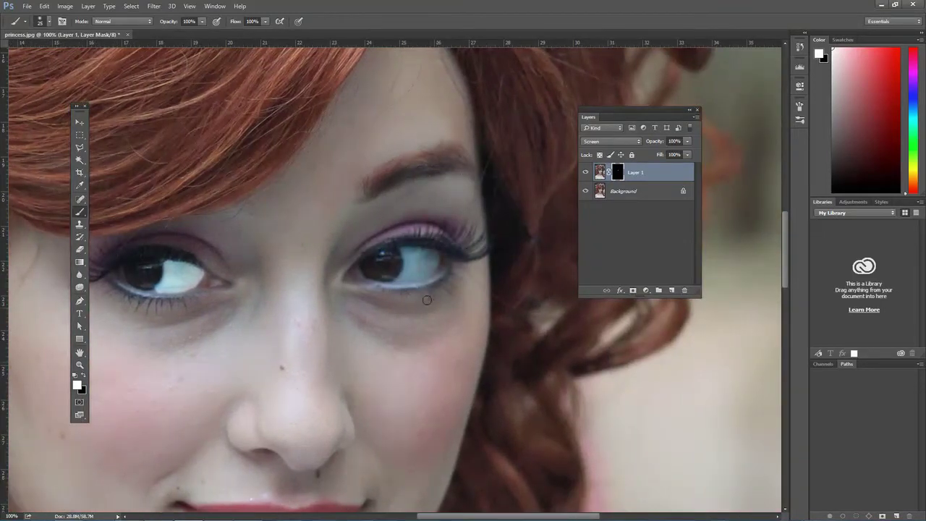
# Paint white over the right eye's white with a 15–25 brush, then zoom out
pyautogui.press('[')
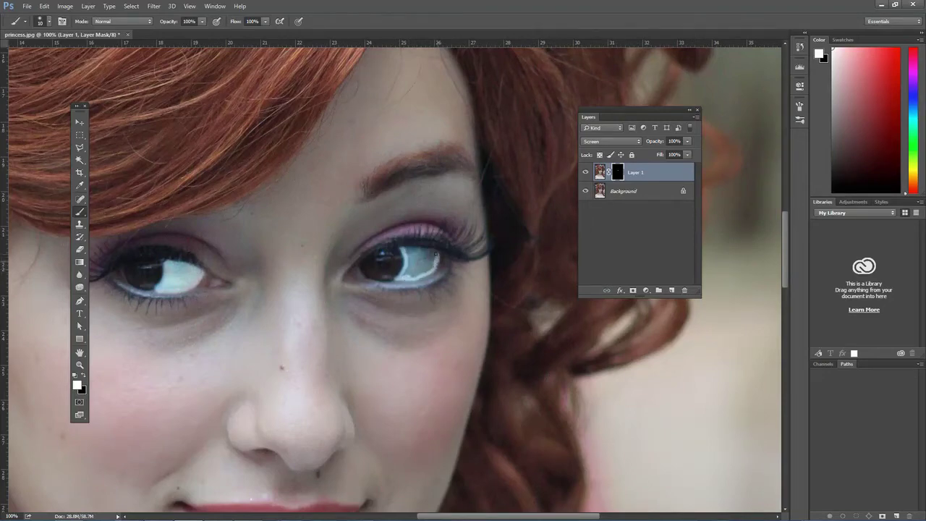
pyautogui.moveTo(425, 250); pyautogui.dragTo(414, 248)
pyautogui.press(']')
pyautogui.moveTo(407, 252)
pyautogui.mouseDown()
pyautogui.moveTo(431, 258)
pyautogui.moveTo(419, 261)
pyautogui.moveTo(431, 263)
pyautogui.moveTo(411, 275)
pyautogui.mouseUp()
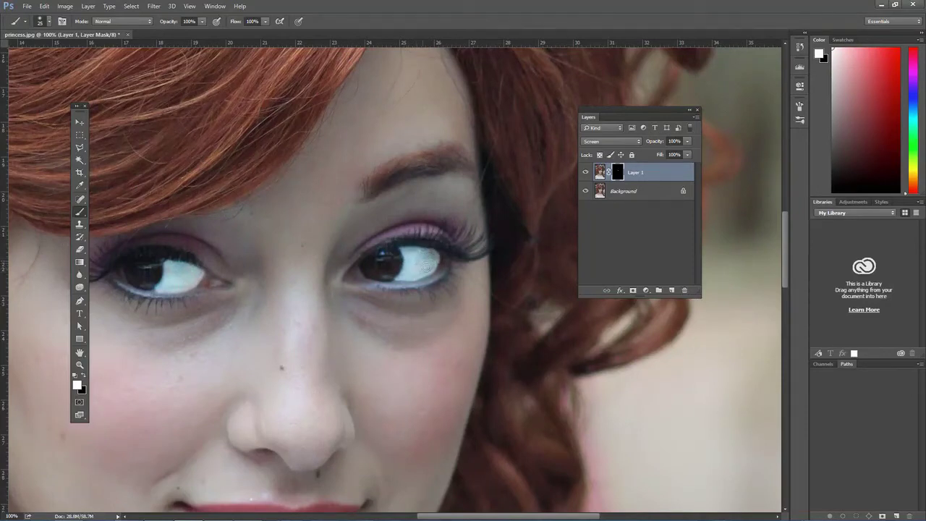
pyautogui.moveTo(433, 261)
pyautogui.mouseDown()
pyautogui.moveTo(420, 256)
pyautogui.moveTo(424, 270)
pyautogui.mouseUp()
pyautogui.hotkey('ctrl', '-')
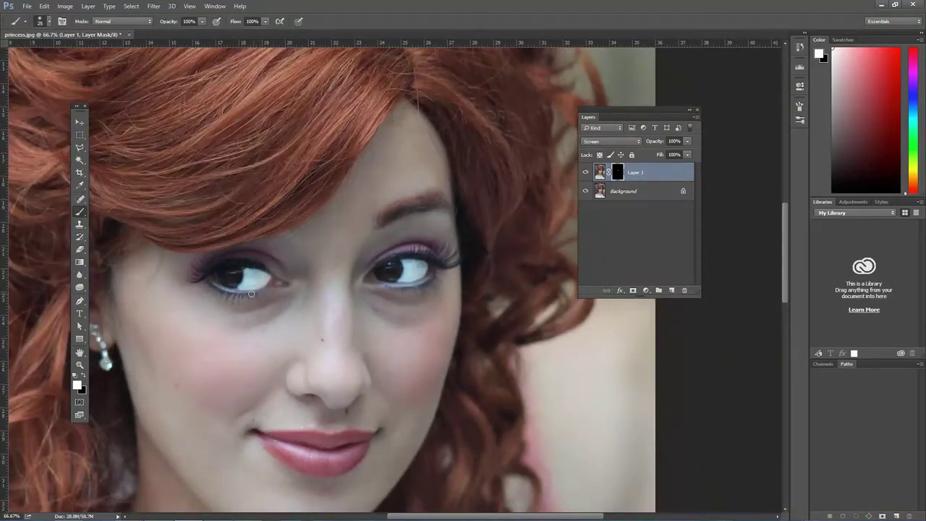
# Zoom back in on the left eye and paint white to brighten more of it
pyautogui.hotkey('ctrl', '+')
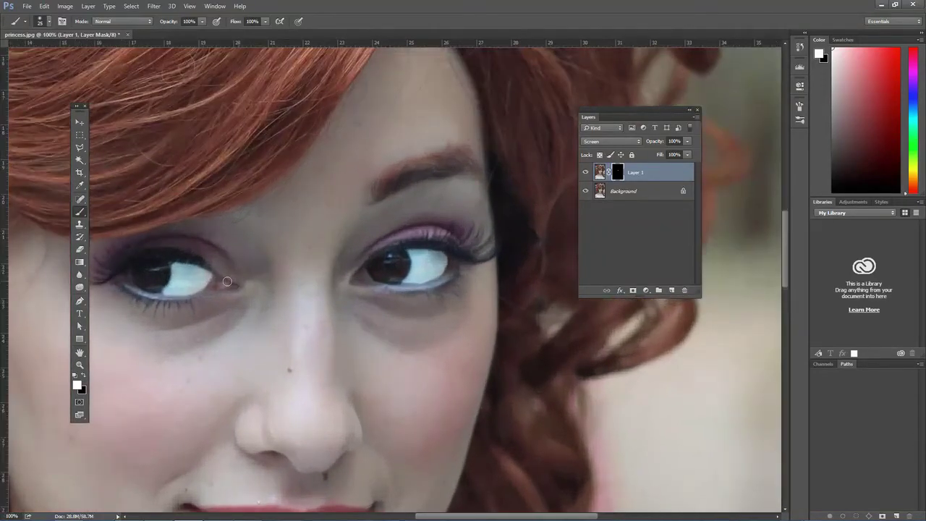
pyautogui.moveTo(184, 259)
pyautogui.mouseDown()
pyautogui.moveTo(434, 264)
pyautogui.moveTo(384, 269)
pyautogui.mouseUp()
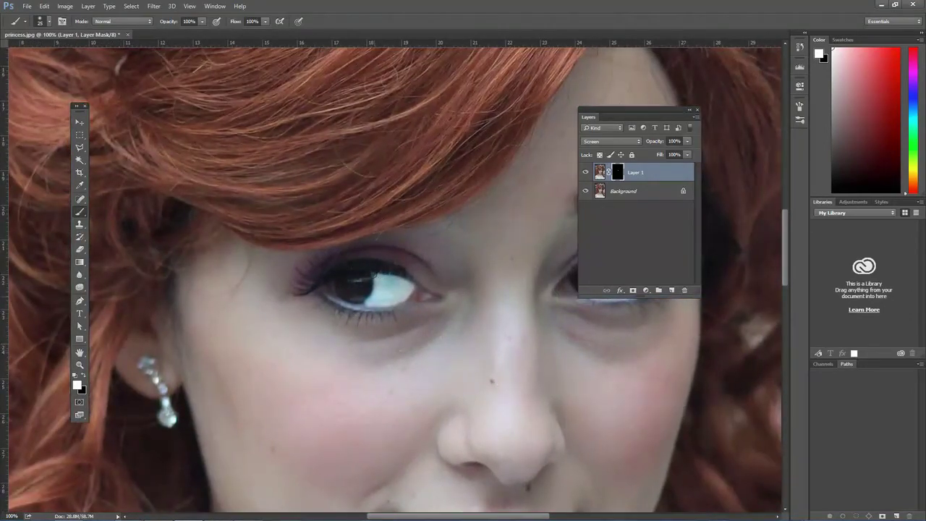
pyautogui.moveTo(360, 296)
pyautogui.mouseDown()
pyautogui.moveTo(356, 290)
pyautogui.moveTo(365, 301)
pyautogui.mouseUp()
# Paint black over the left iris to keep it dark, then zoom out to the whole photo
pyautogui.press('x')
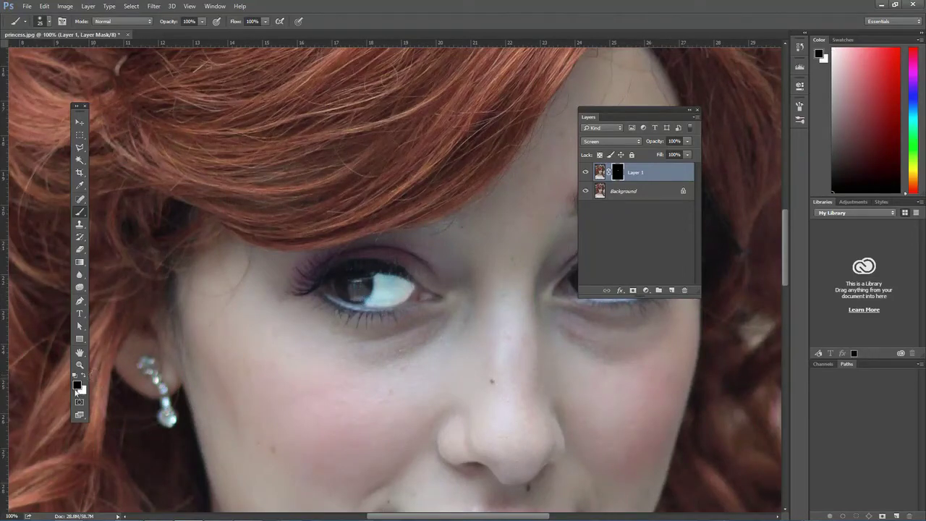
pyautogui.moveTo(351, 295)
pyautogui.mouseDown()
pyautogui.moveTo(367, 291)
pyautogui.moveTo(367, 300)
pyautogui.mouseUp()
pyautogui.press('x')
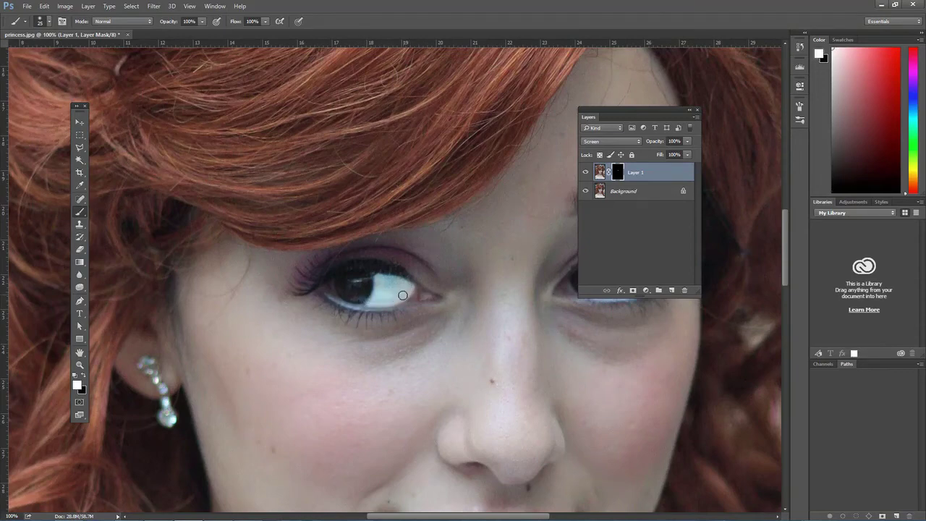
pyautogui.press('x')
pyautogui.press('x')
pyautogui.moveTo(538, 516); pyautogui.dragTo(581, 516)
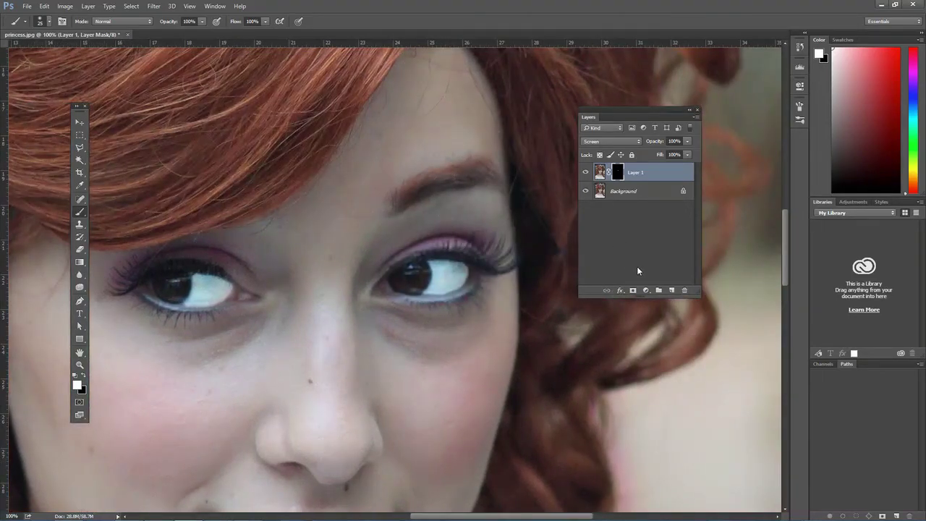
pyautogui.hotkey('ctrl', '0')
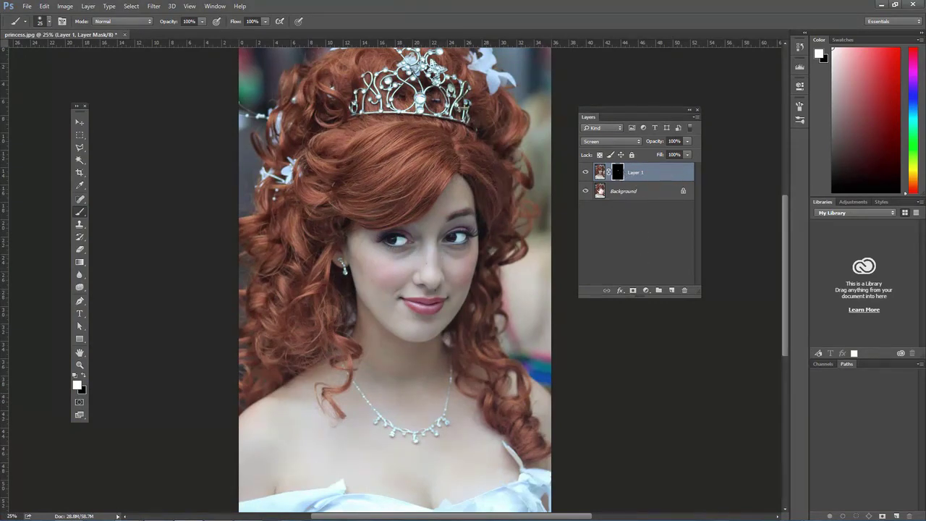
# Toggle Layer 1 off and on to compare, then set its opacity to 30%
pyautogui.click(586, 174)
pyautogui.click(586, 173)
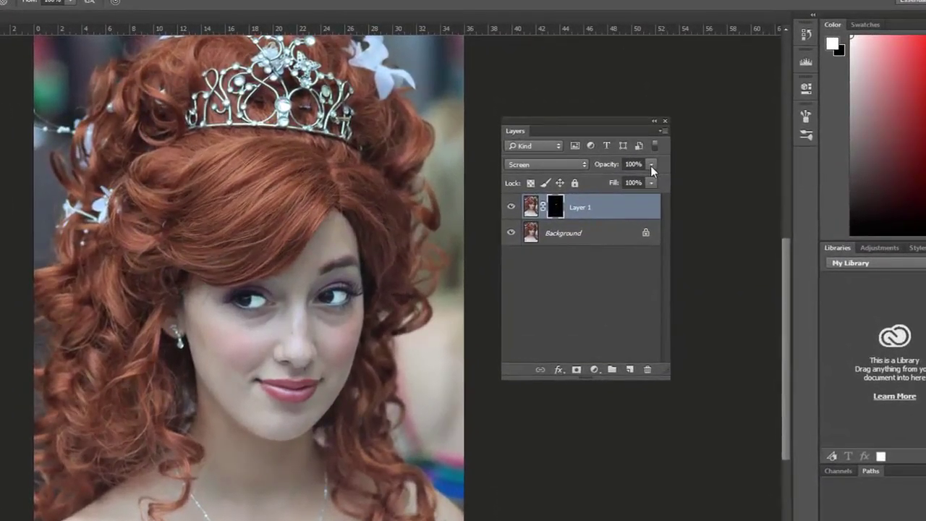
pyautogui.click(659, 159)
pyautogui.moveTo(630, 183); pyautogui.dragTo(620, 182)
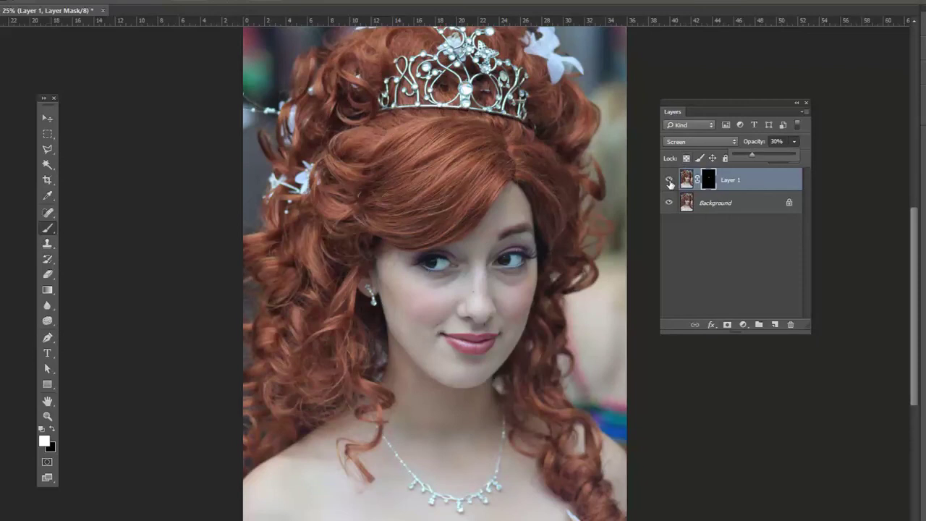
pyautogui.click(725, 110)
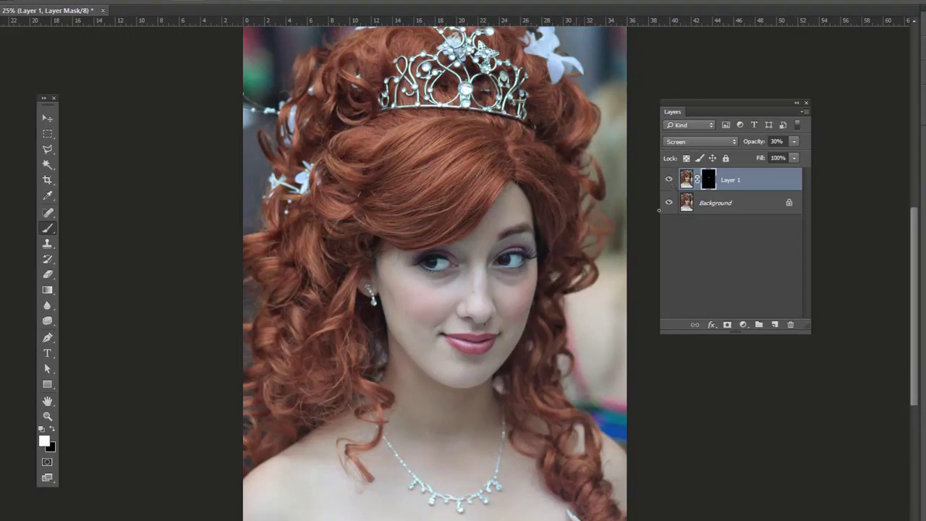
pyautogui.hotkey('ctrl', '-')
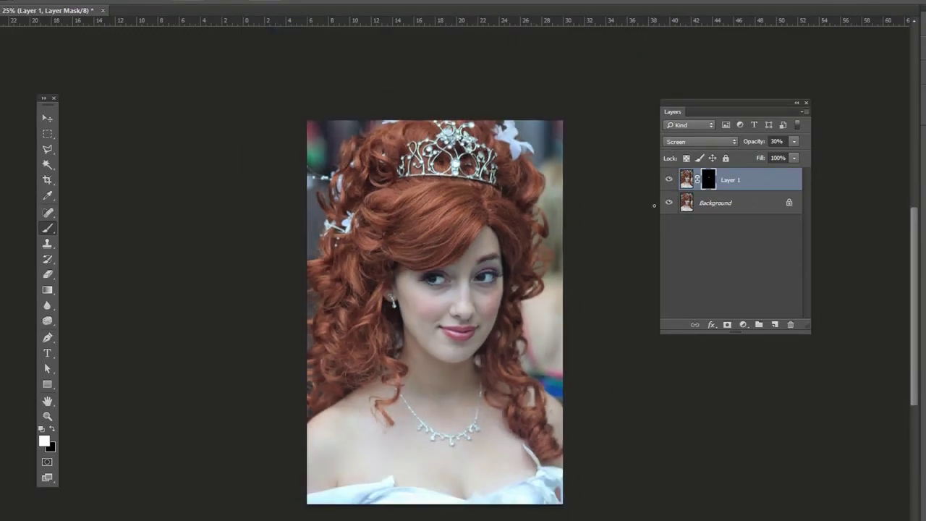